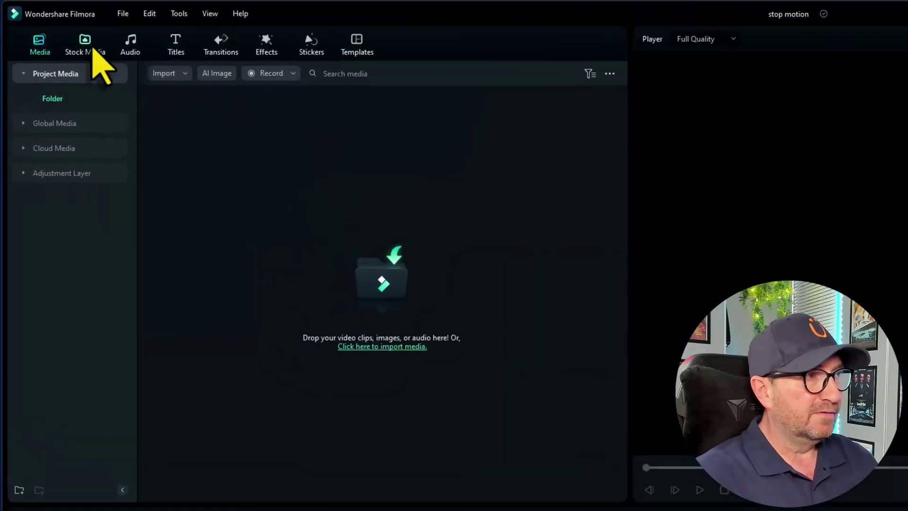
# - Add the 33-second stairs clip from Stock Media favourites to the timeline and preview it
pyautogui.click(93, 48)
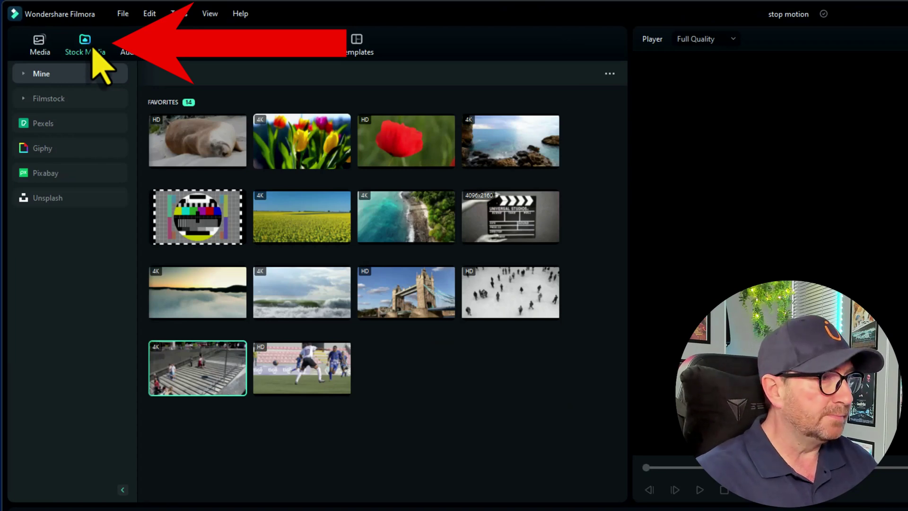
pyautogui.moveTo(198, 371); pyautogui.dragTo(89, 510)
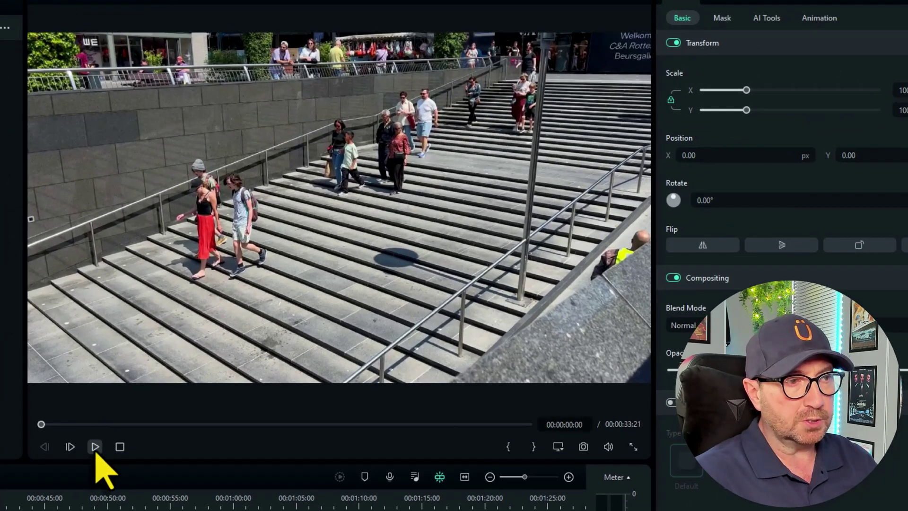
pyautogui.click(96, 450)
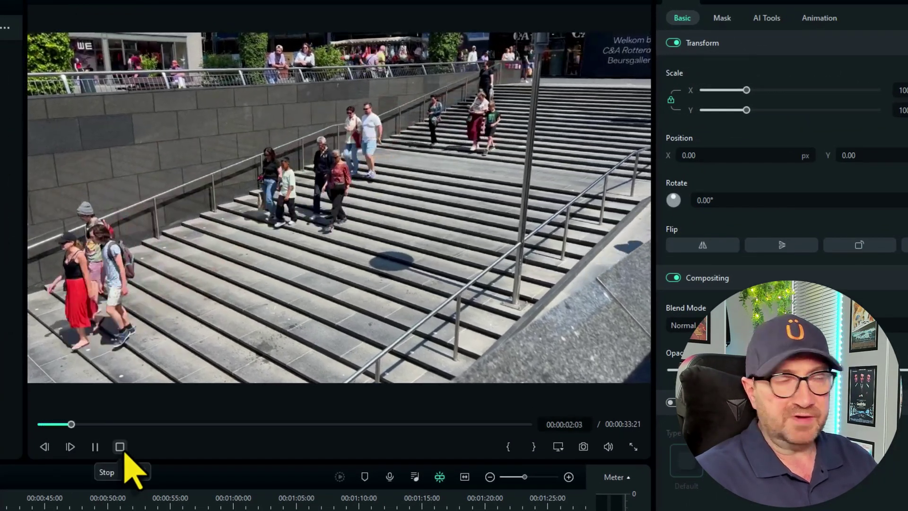
pyautogui.click(125, 452)
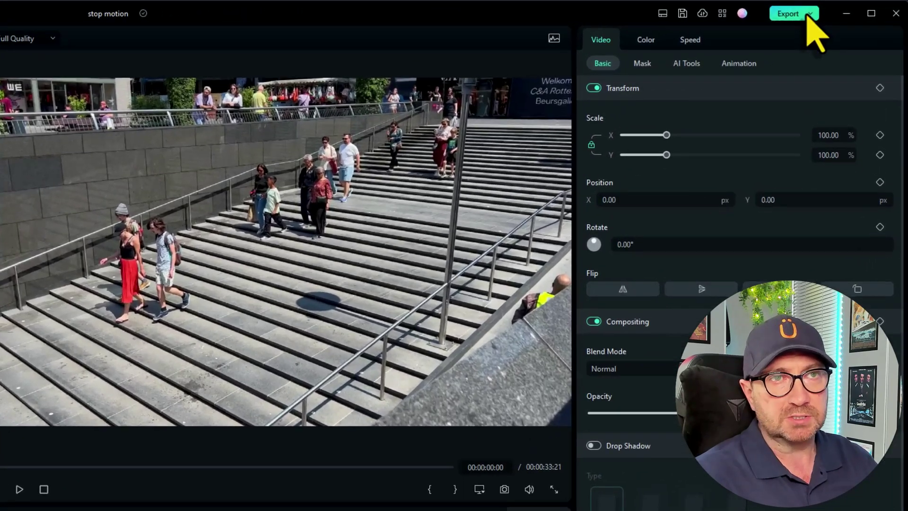
# - In Export settings, set the save location to the Images folder
pyautogui.click(844, 8)
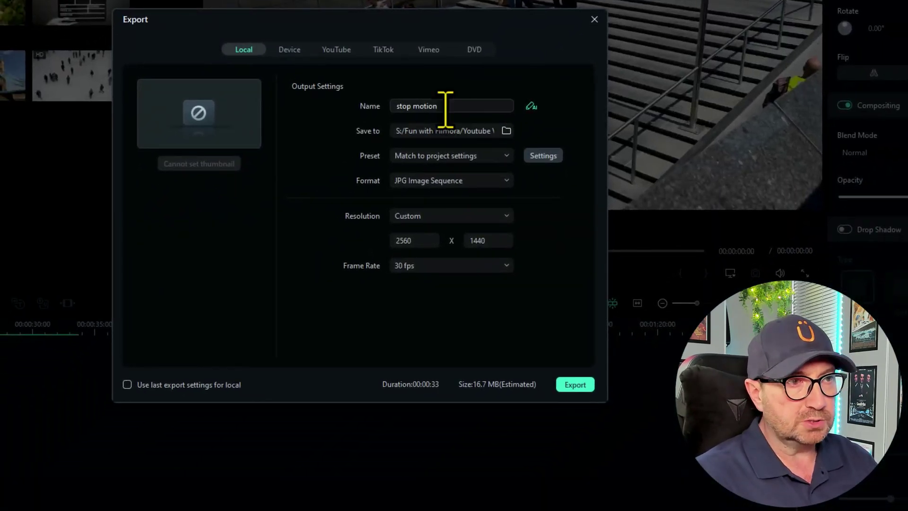
pyautogui.click(506, 130)
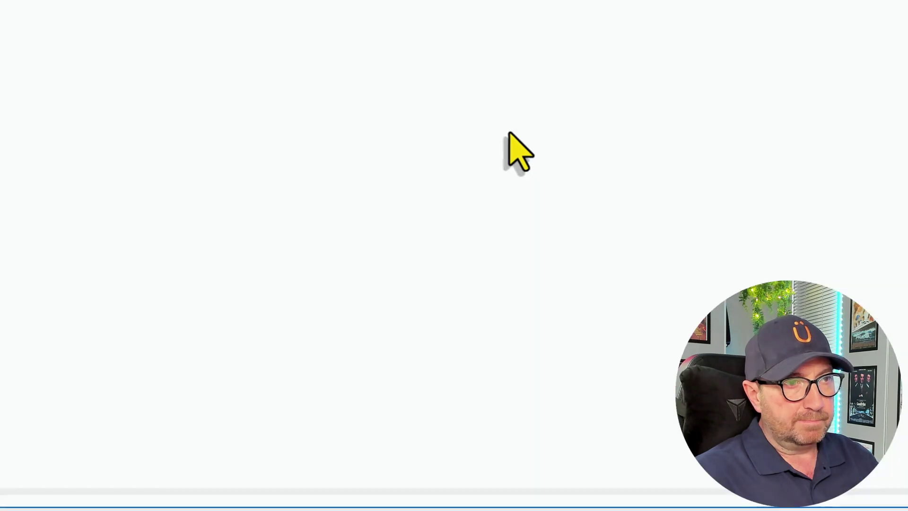
pyautogui.click(198, 121)
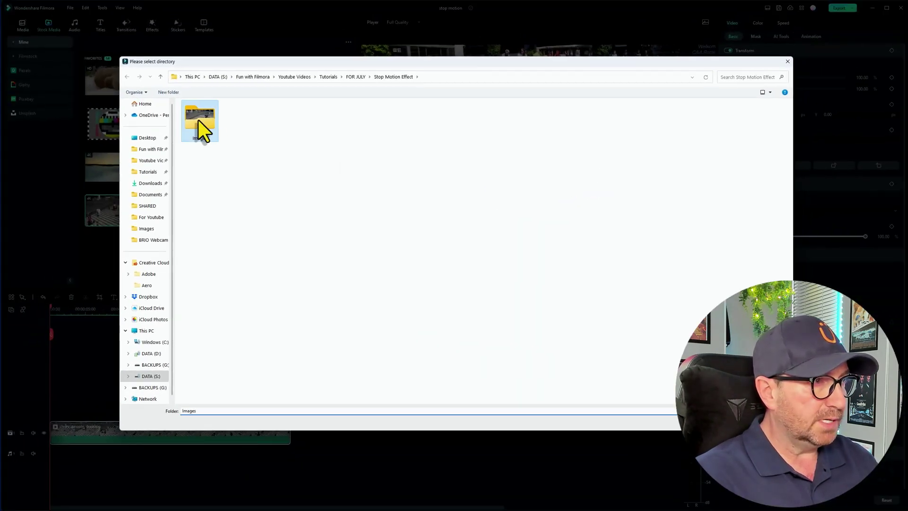
pyautogui.doubleClick(197, 121)
pyautogui.click(709, 422)
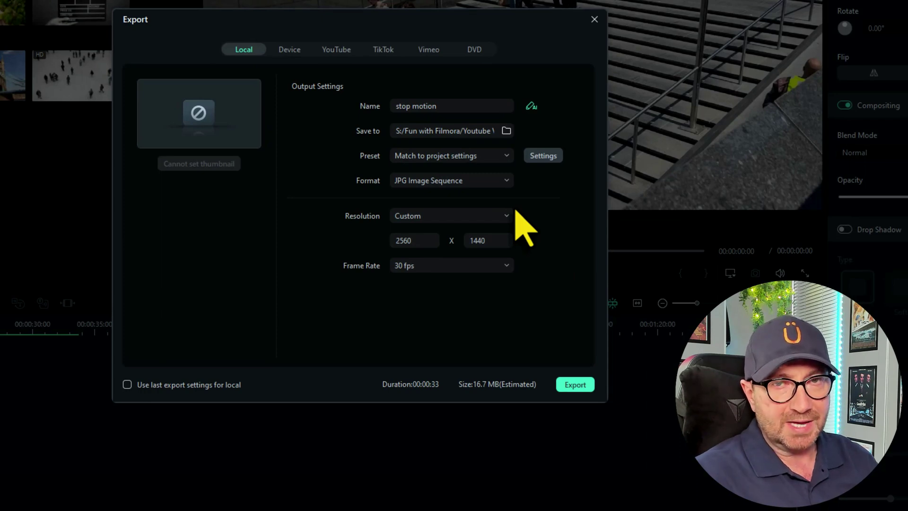
# - Keep the format as JPG Image Sequence and start the 2560 x 1440, 30 fps export
pyautogui.click(541, 162)
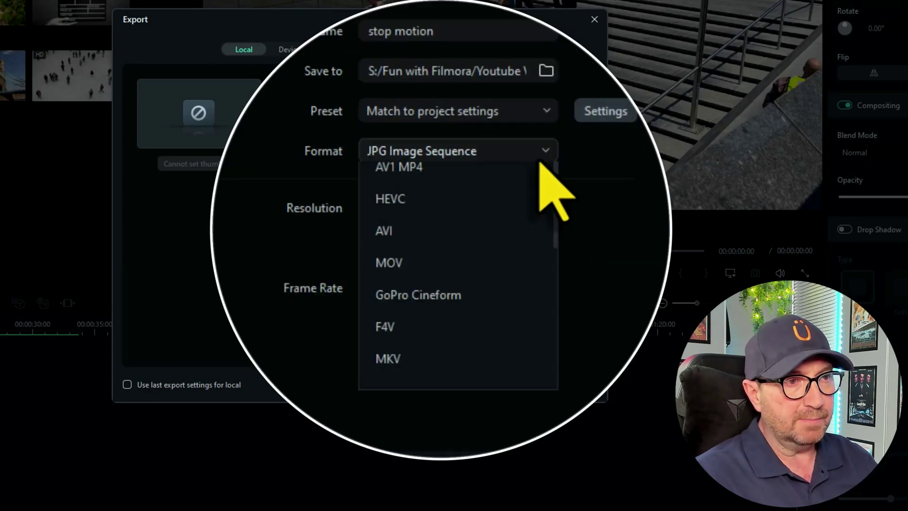
pyautogui.scroll(-3, 547, 202)
pyautogui.scroll(1, 552, 251)
pyautogui.scroll(2, 552, 251)
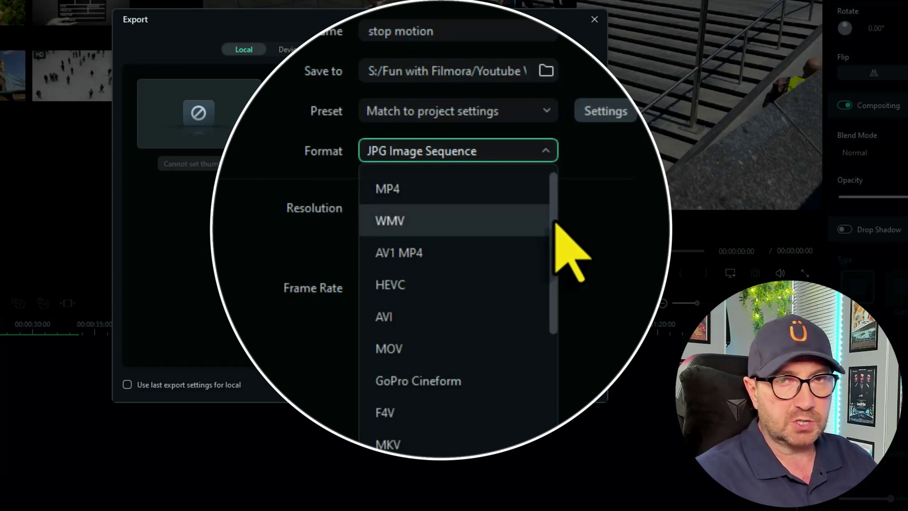
pyautogui.moveTo(554, 220); pyautogui.dragTo(539, 356)
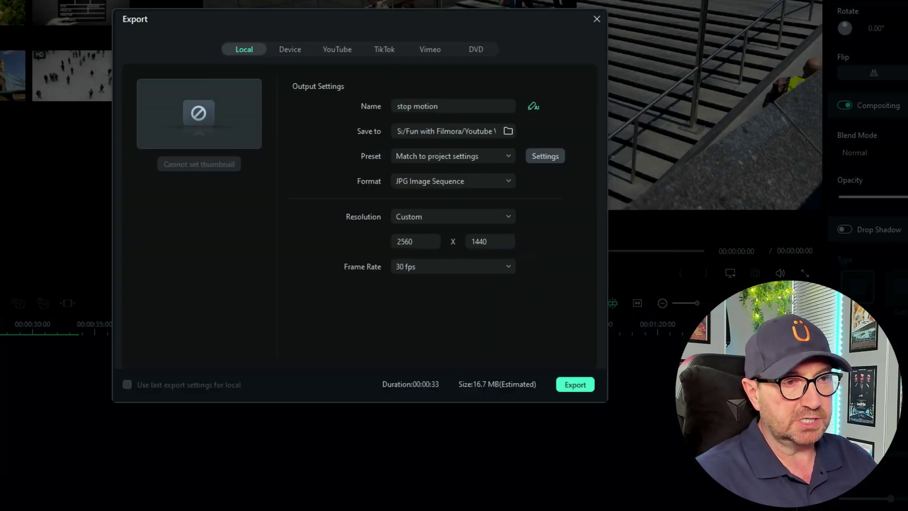
pyautogui.click(575, 384)
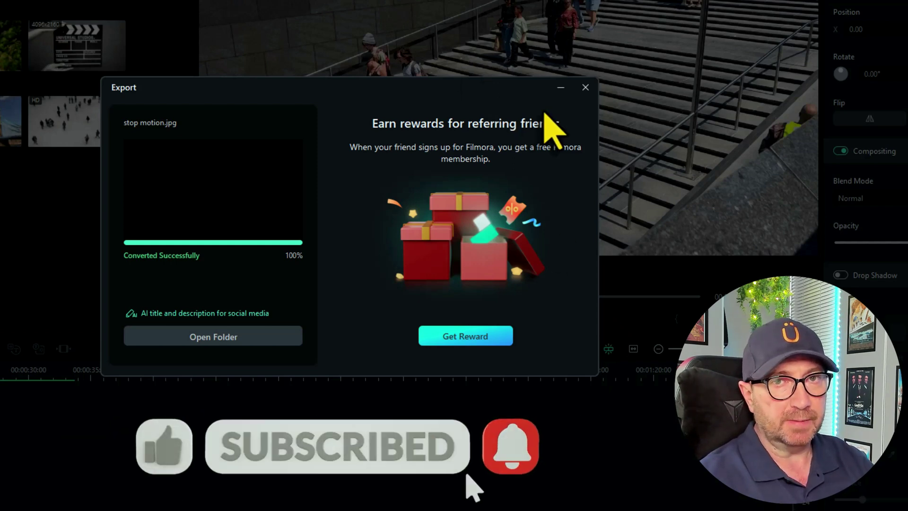
# - Close the Export window after the conversion reports success at 100%
pyautogui.click(588, 90)
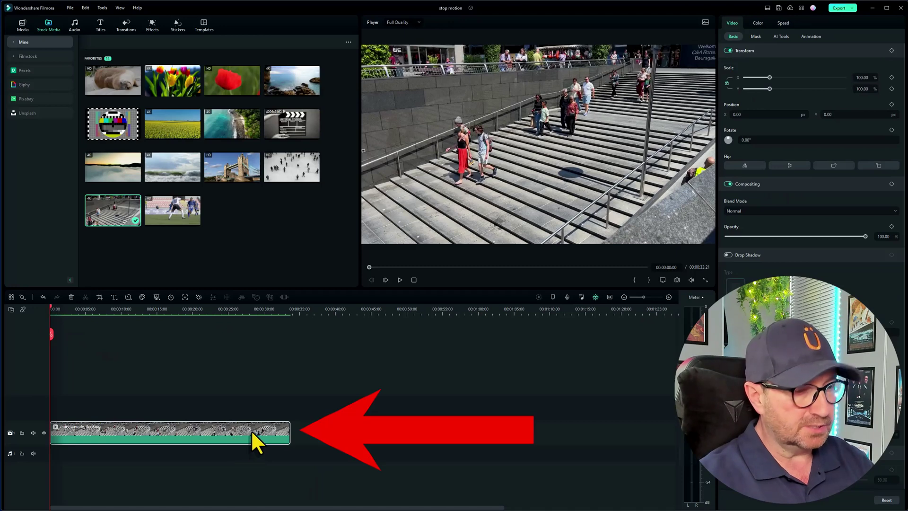
# - Delete the stairs clip from the timeline and browse the exported JPG frames in the Images folder
pyautogui.press('Delete')
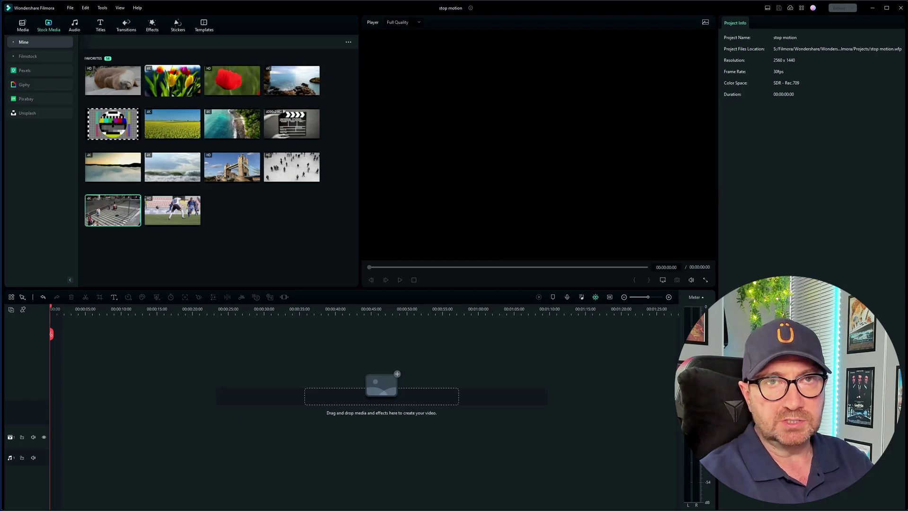
pyautogui.press('super+e')
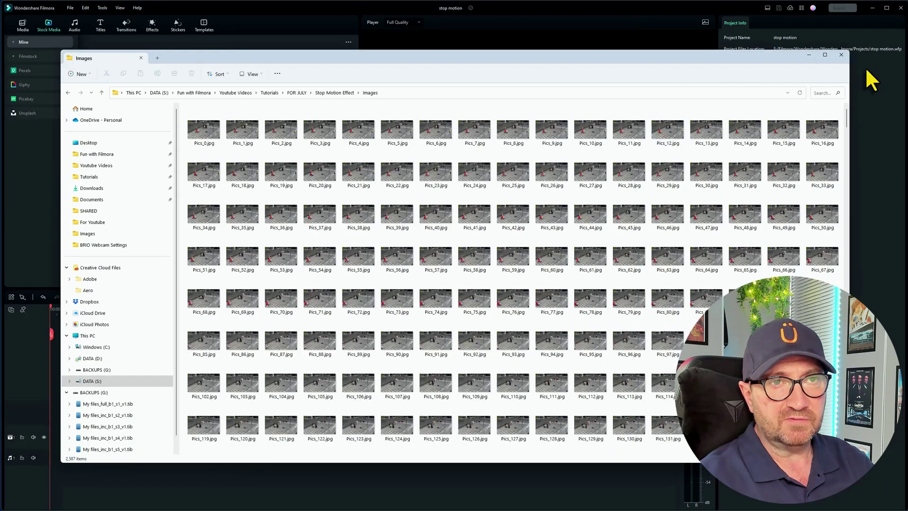
pyautogui.scroll(-10, 847, 118)
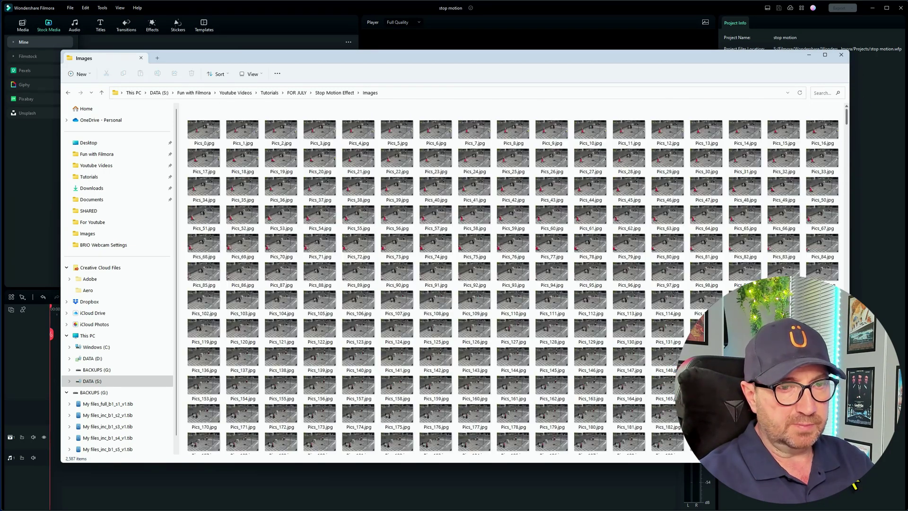
pyautogui.scroll(-20, 419, 448)
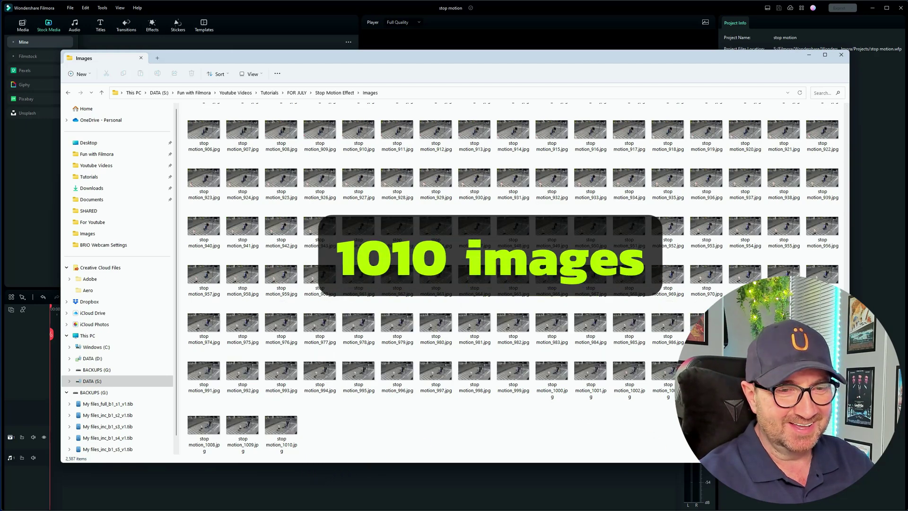
pyautogui.moveTo(847, 449); pyautogui.dragTo(846, 112)
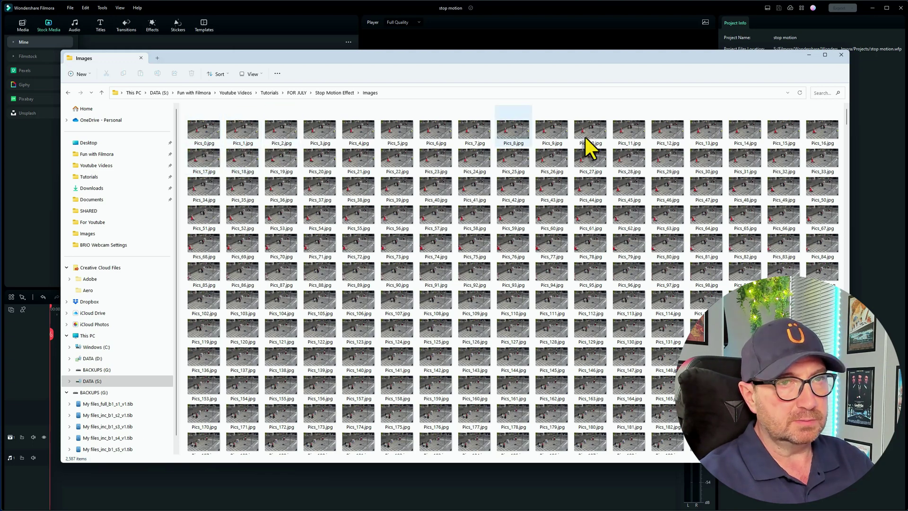
# - Switch the Images folder view to Medium icons
pyautogui.click(253, 74)
pyautogui.click(256, 91)
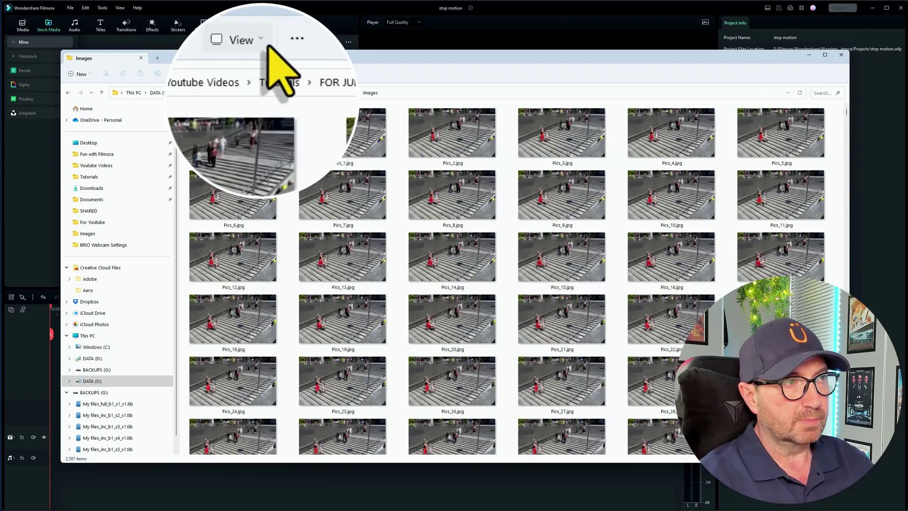
pyautogui.click(253, 74)
pyautogui.click(249, 106)
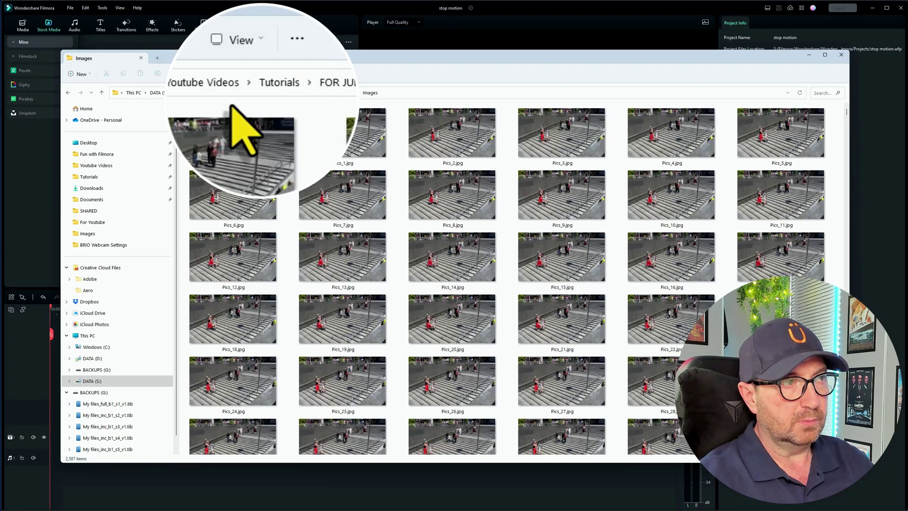
pyautogui.click(264, 74)
pyautogui.click(256, 124)
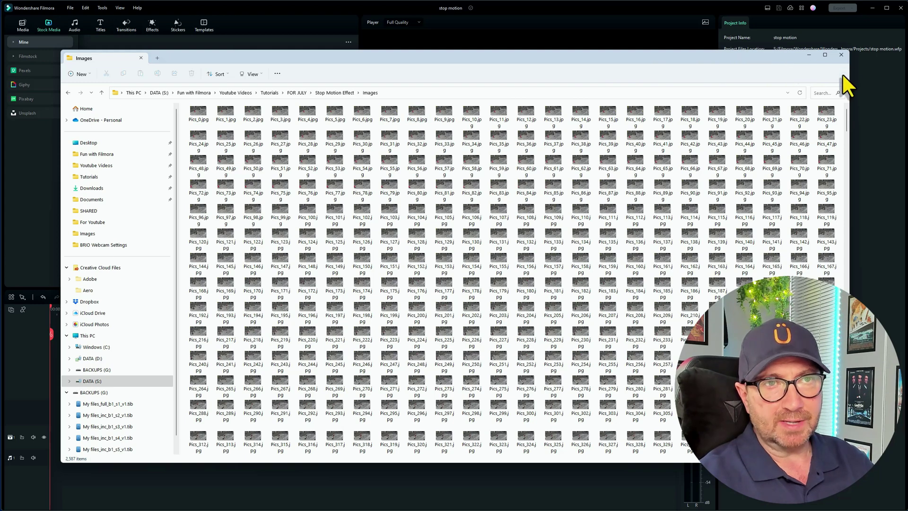
# - Resize the Explorer window so each row holds 21 files, Pics_0 through Pics_20
pyautogui.moveTo(848, 76); pyautogui.dragTo(760, 91)
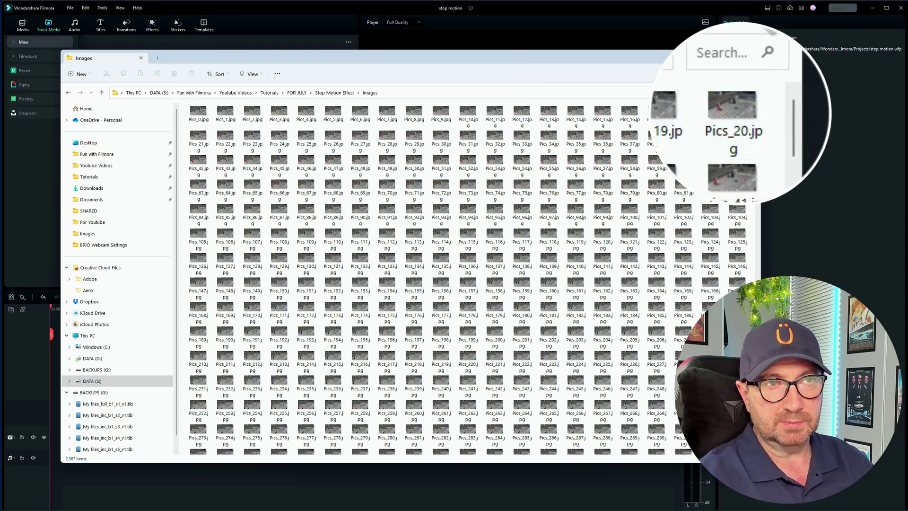
pyautogui.moveTo(756, 76); pyautogui.dragTo(825, 83)
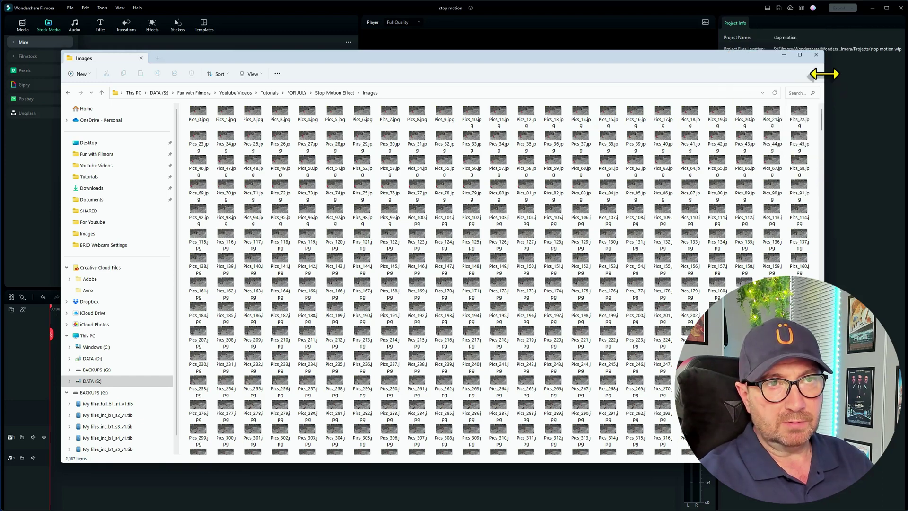
pyautogui.moveTo(822, 81); pyautogui.dragTo(757, 82)
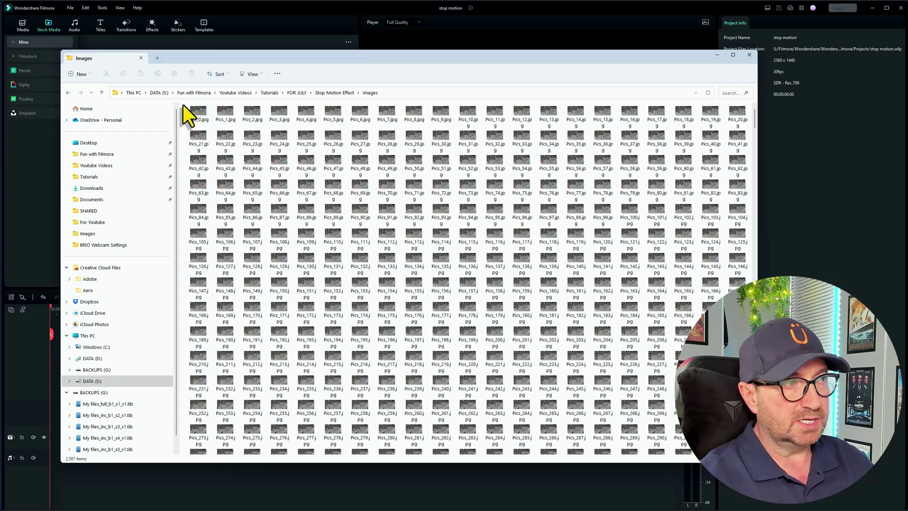
# - Marquee-select the first column's 124 frames, every 21st, then slide Explorer right to reveal Filmora
pyautogui.moveTo(184, 104); pyautogui.dragTo(216, 509)
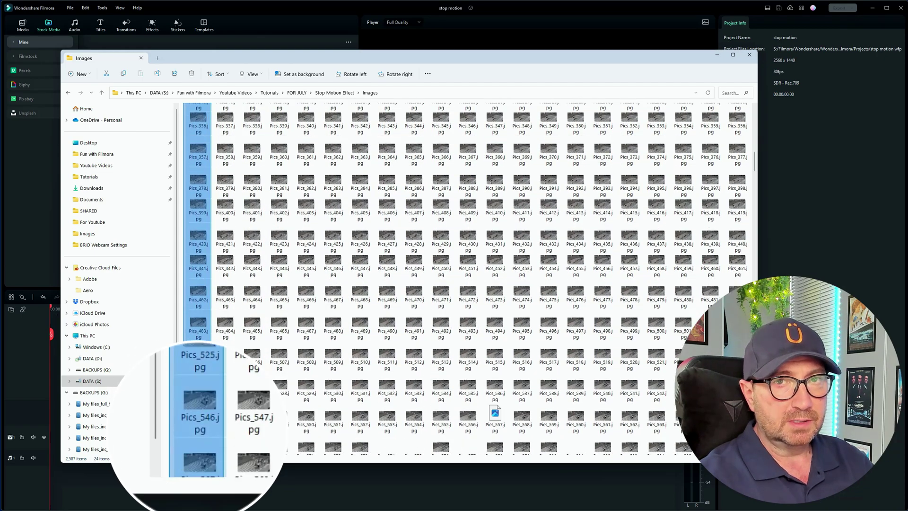
pyautogui.moveTo(201, 473)
pyautogui.mouseDown()
pyautogui.moveTo(227, 473)
pyautogui.moveTo(201, 473)
pyautogui.mouseUp()
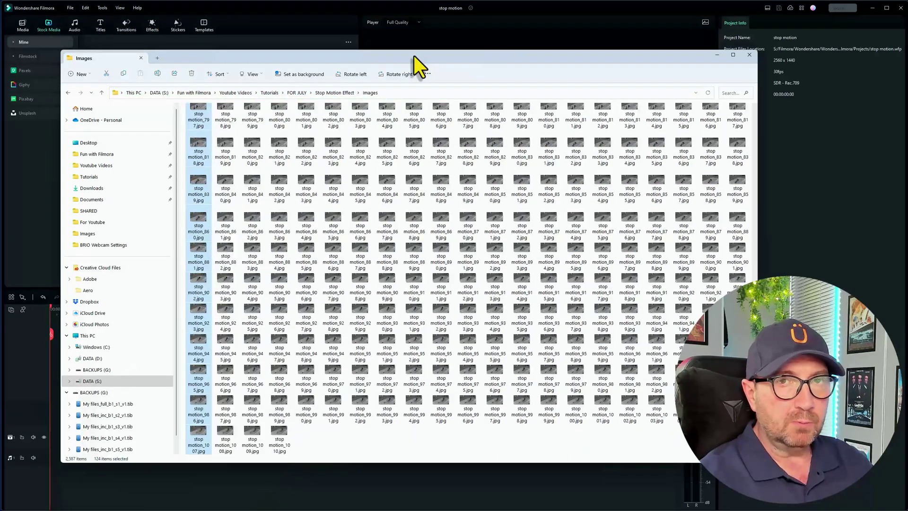
pyautogui.moveTo(413, 56); pyautogui.dragTo(540, 52)
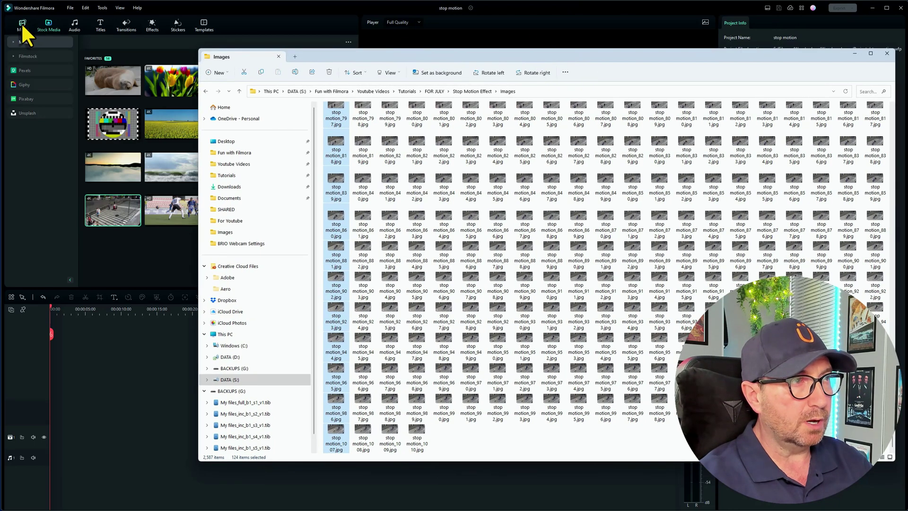
# - Drag the 124 selected frames from Explorer into Filmora's Project Media panel
pyautogui.moveTo(595, 58); pyautogui.dragTo(723, 53)
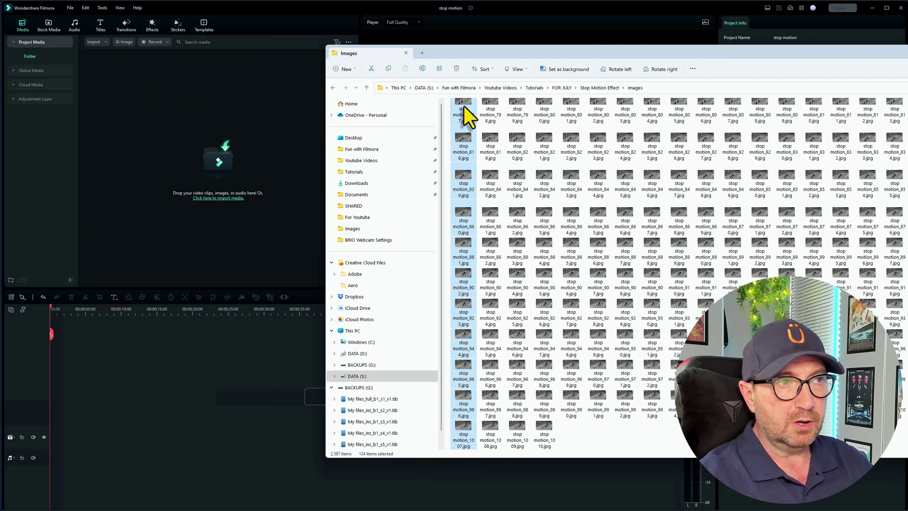
pyautogui.moveTo(464, 106); pyautogui.dragTo(196, 162)
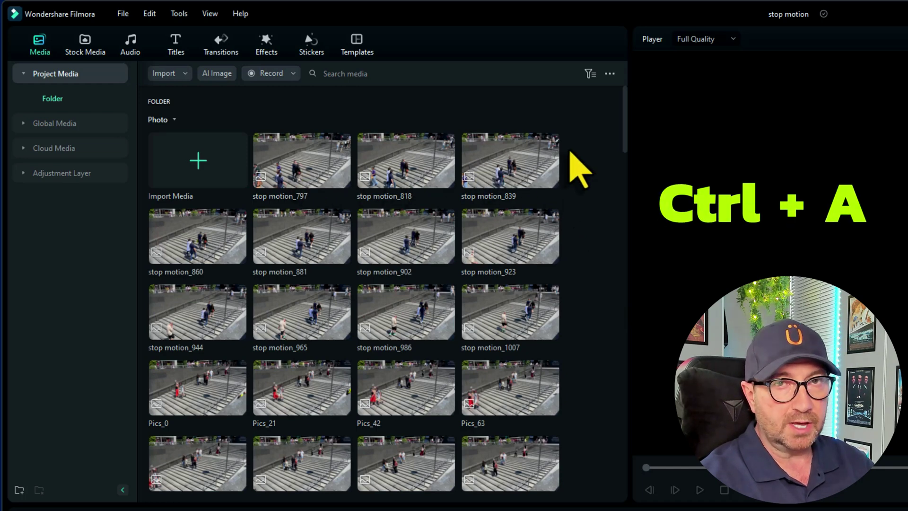
# - Select all imported frames in the media bin and drop them onto the video track
pyautogui.hotkey('ctrl', 'a')
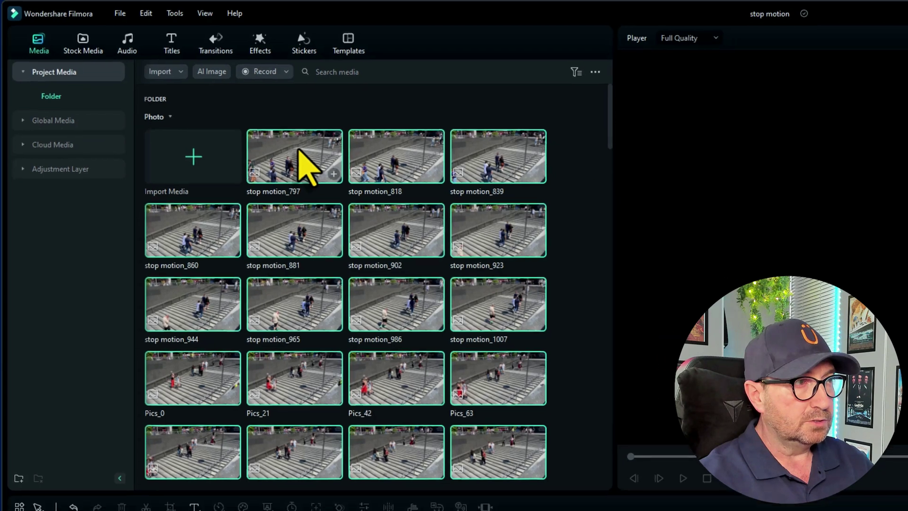
pyautogui.moveTo(298, 156); pyautogui.dragTo(227, 431)
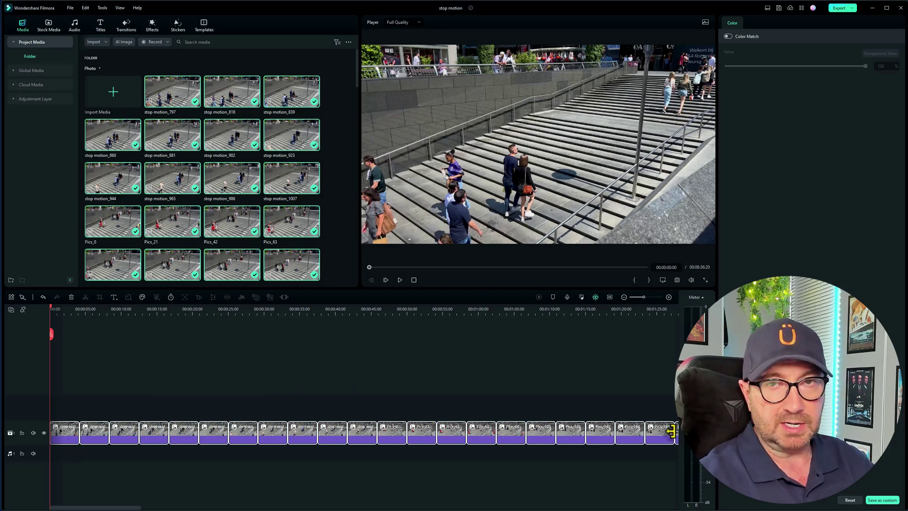
# - Set the duration of all timeline image clips to 00:00:00:10 and save
pyautogui.hotkey('ctrl', 'a')
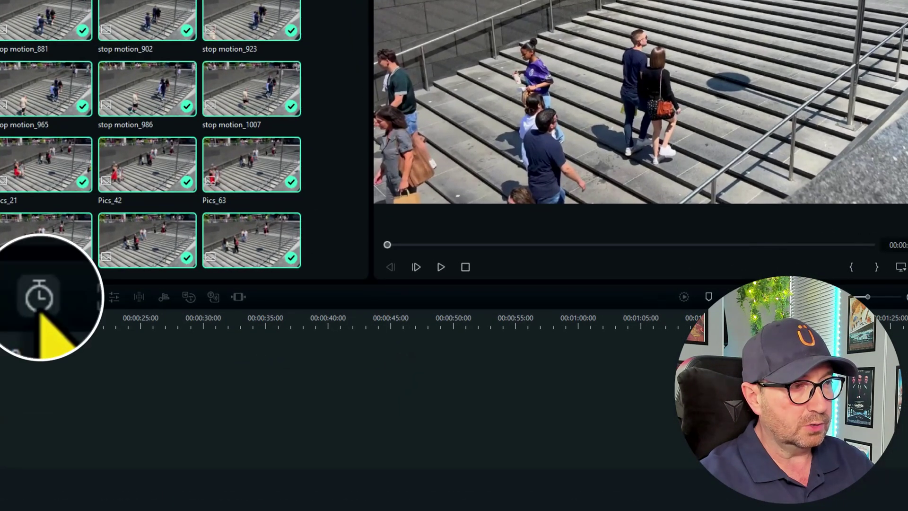
pyautogui.click(40, 297)
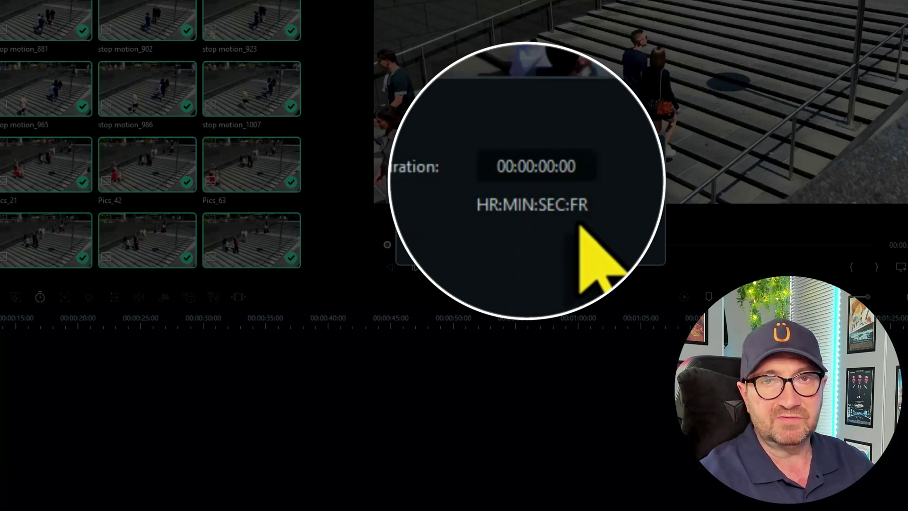
pyautogui.click(576, 167)
pyautogui.click(576, 167)
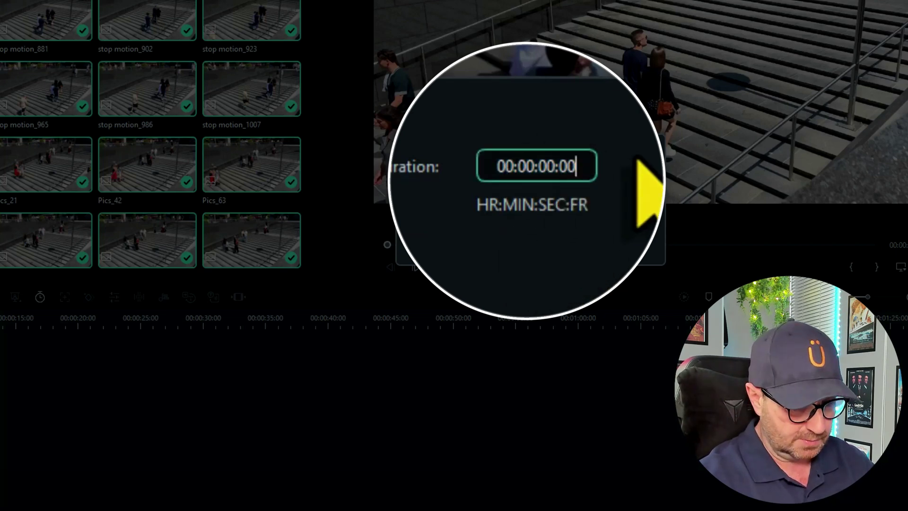
pyautogui.press('BackSpace')
pyautogui.press('BackSpace')
pyautogui.write('10')
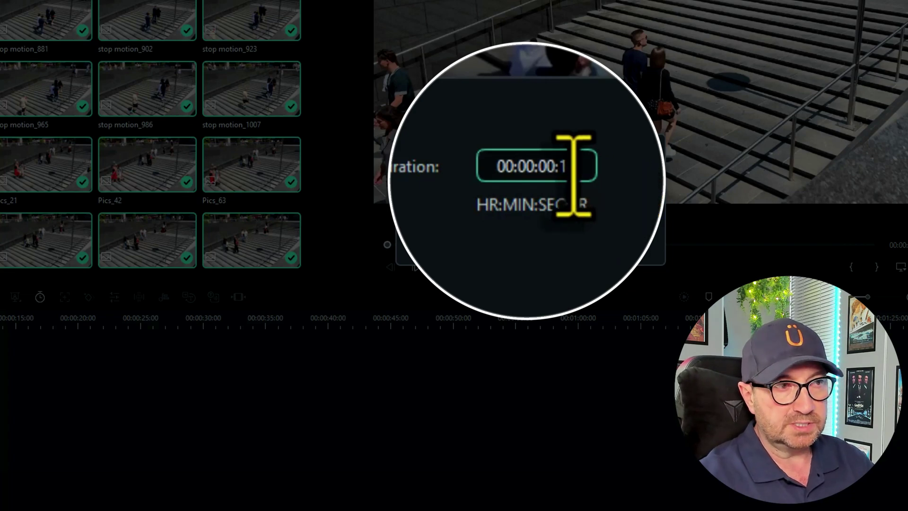
pyautogui.click(586, 250)
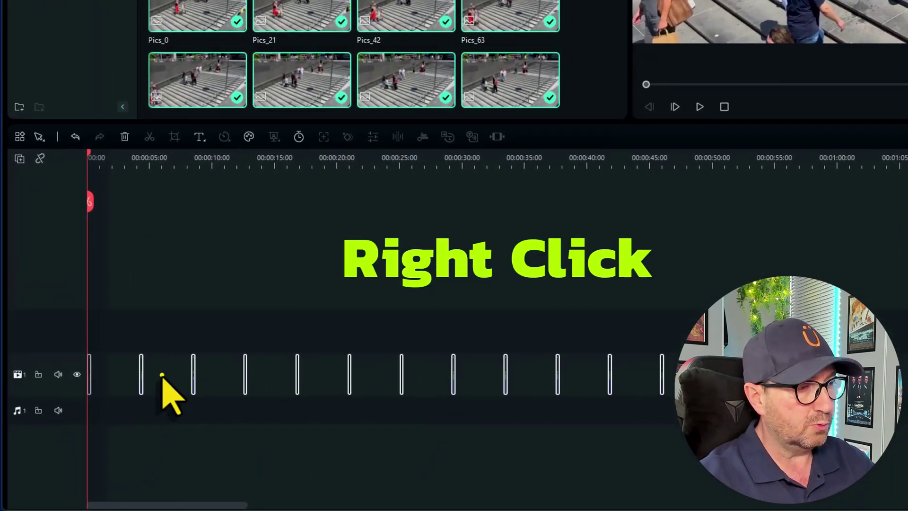
# - Apply Close Gap to the selected clips so they run back-to-back until about 00:00:41
pyautogui.rightClick(145, 398)
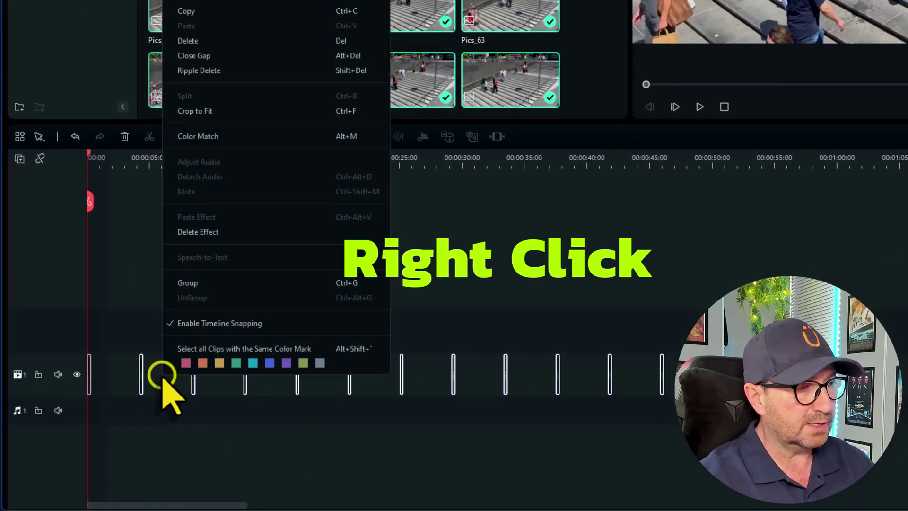
pyautogui.click(211, 59)
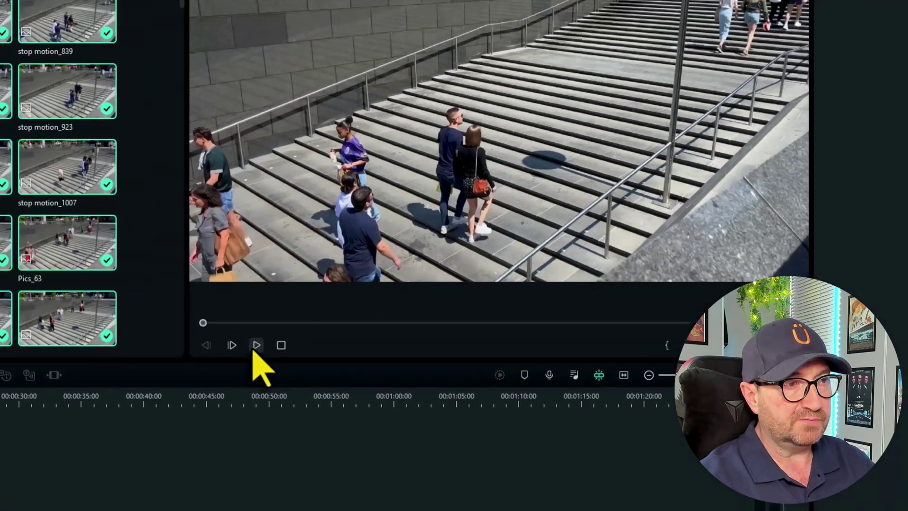
# - Play the packed 00:00:41:10 stop-motion sequence in the Filmora player
pyautogui.click(256, 345)
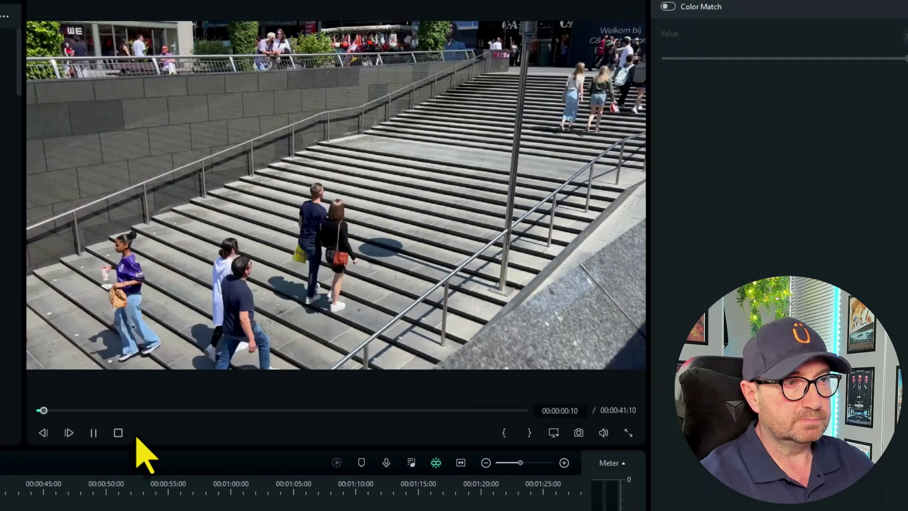